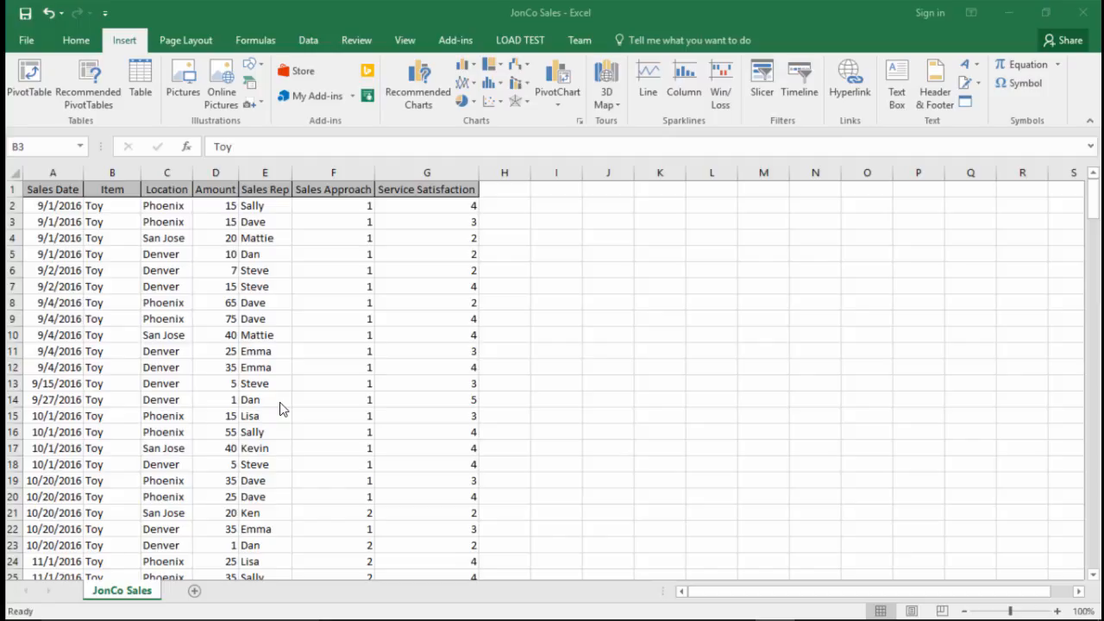
{"action": "left_click_drag", "start_coordinate": [140, 215], "coordinate": [197, 211]}
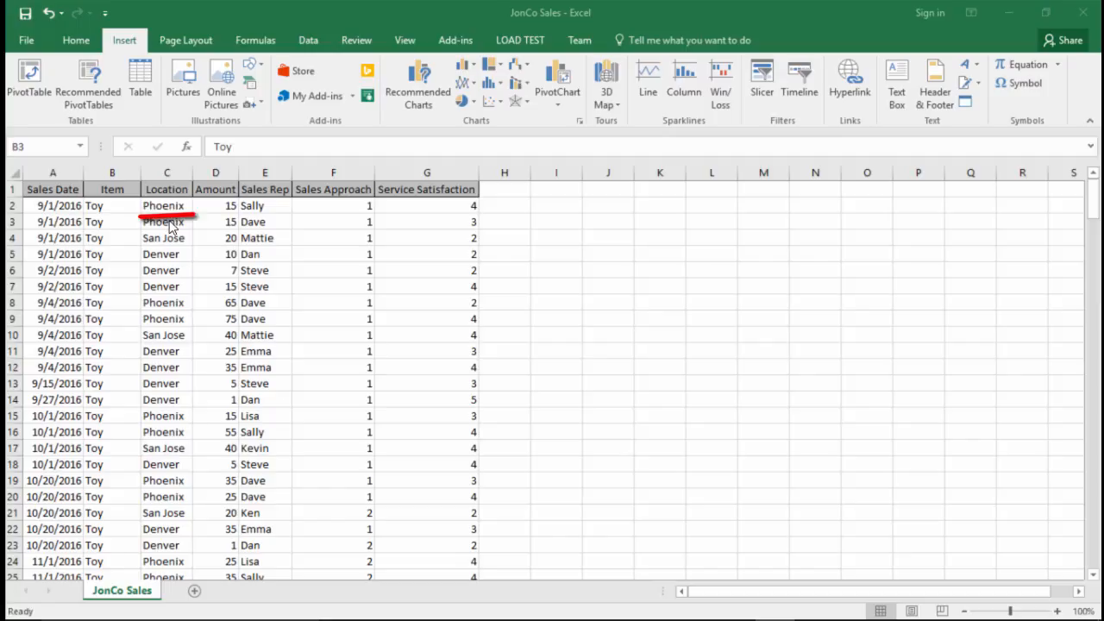
{"action": "left_click_drag", "start_coordinate": [138, 250], "coordinate": [196, 247]}
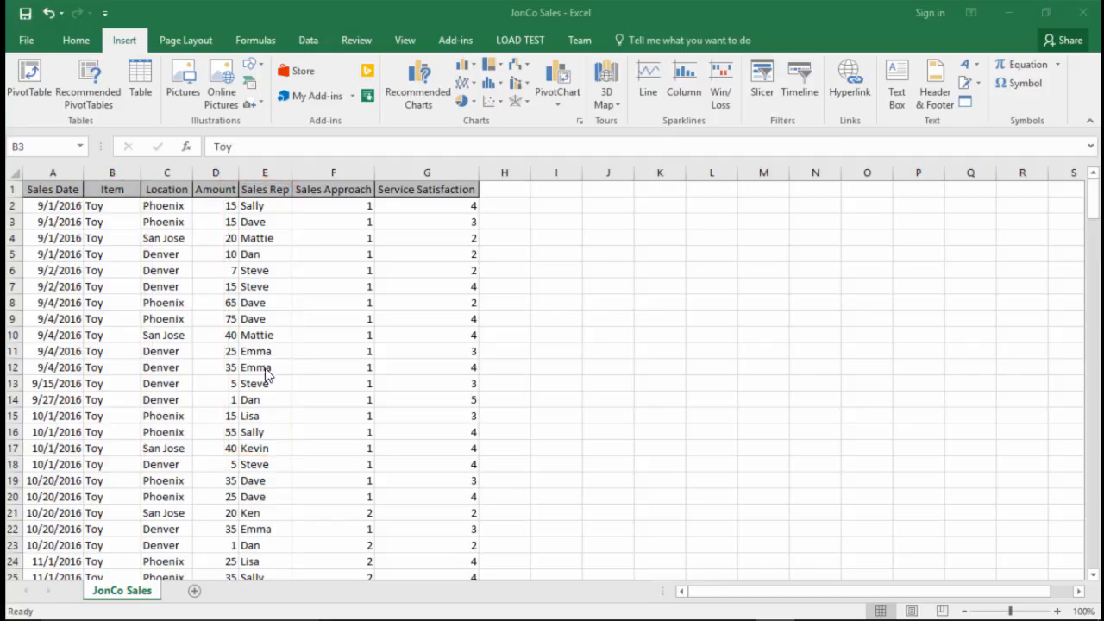
{"action": "left_click_drag", "start_coordinate": [43, 214], "coordinate": [435, 212]}
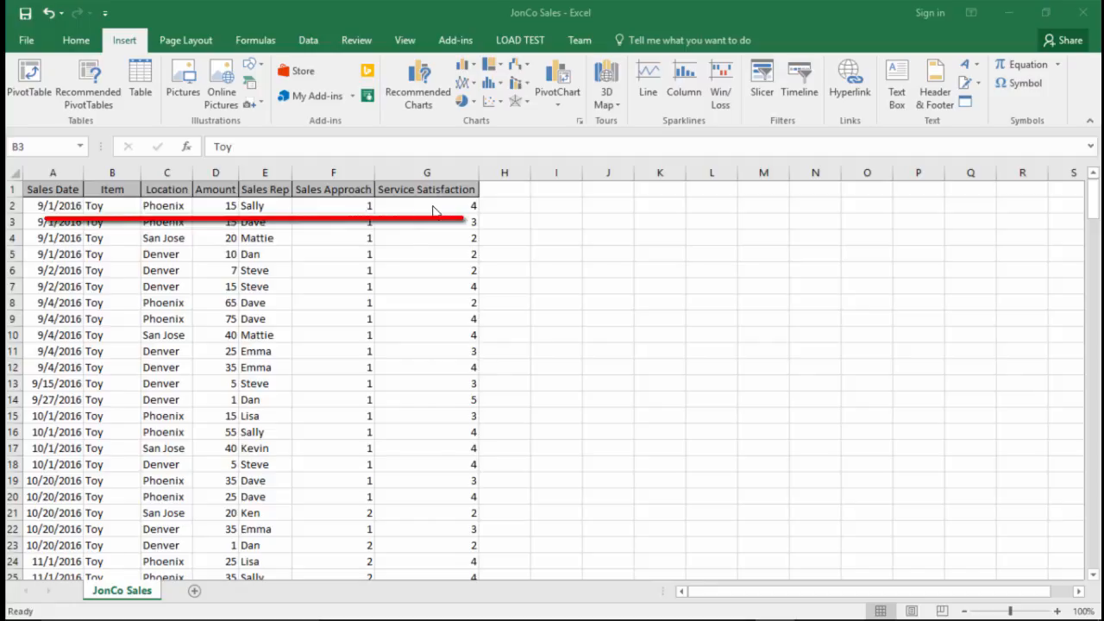
{"action": "left_click", "coordinate": [265, 205]}
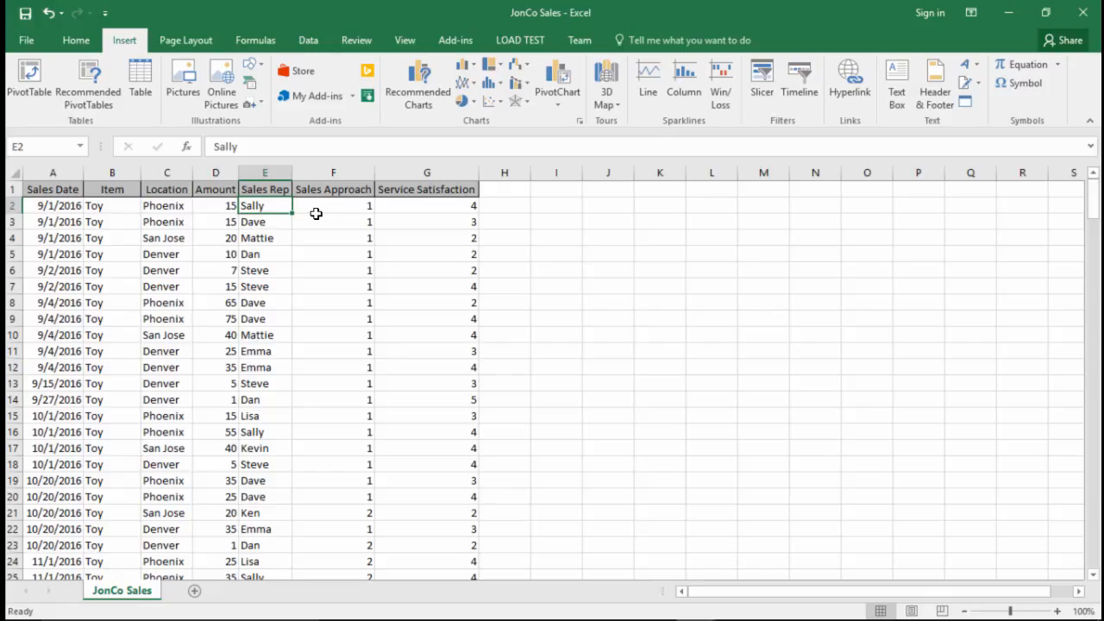
Create a PivotTable from the JonCo Sales data range A1:G228 on a new worksheet.
{"action": "left_click", "coordinate": [101, 220]}
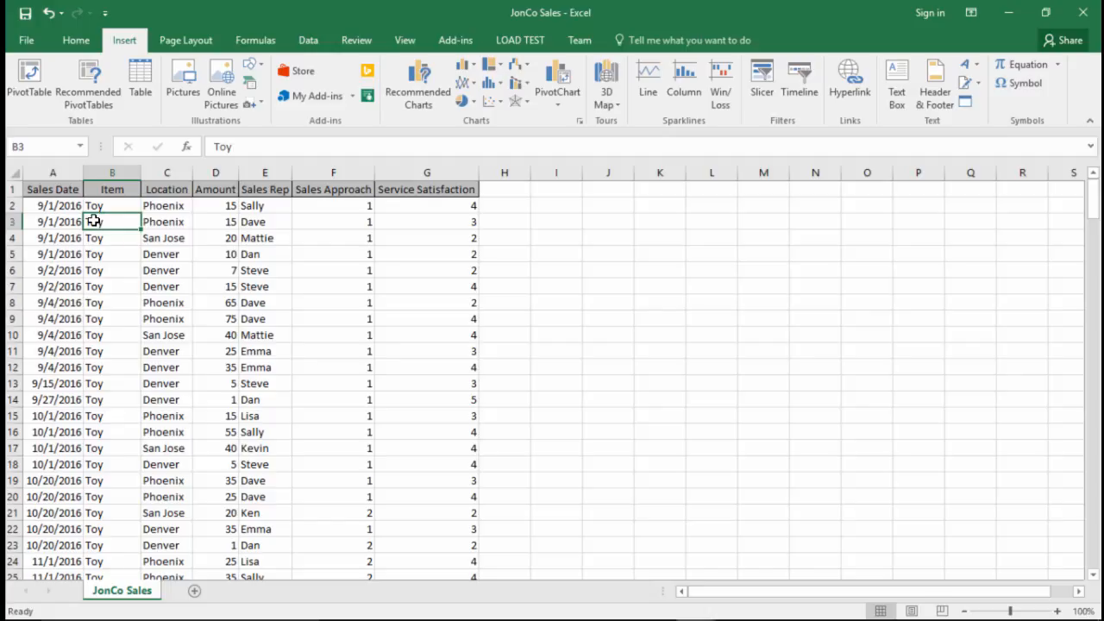
{"action": "left_click", "coordinate": [76, 187]}
{"action": "left_click", "coordinate": [128, 224]}
{"action": "left_click", "coordinate": [26, 90]}
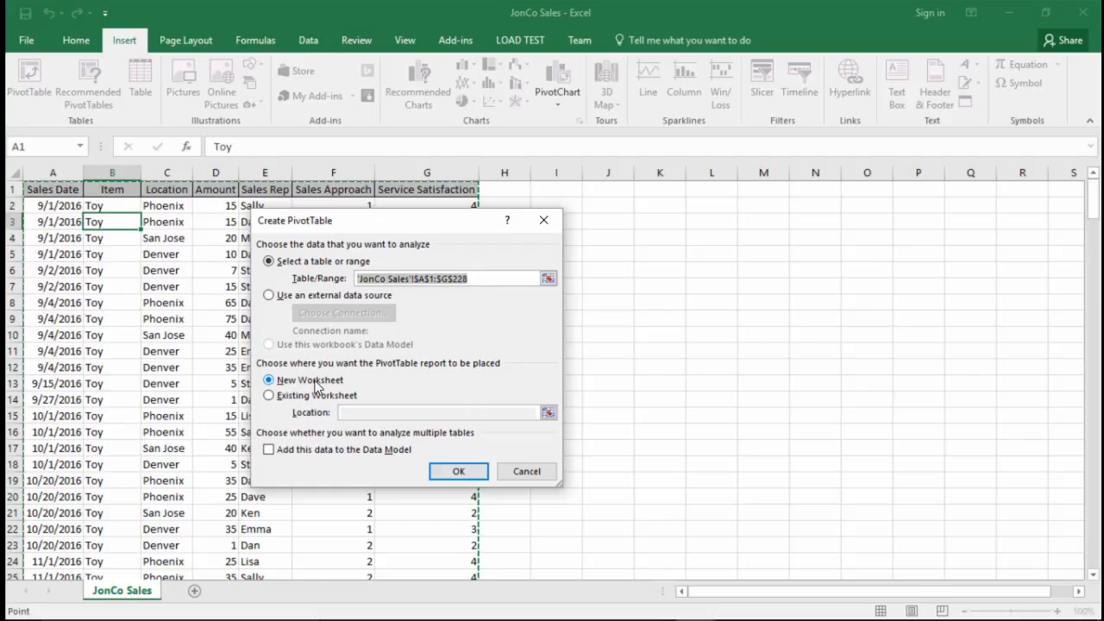
{"action": "left_click", "coordinate": [461, 472]}
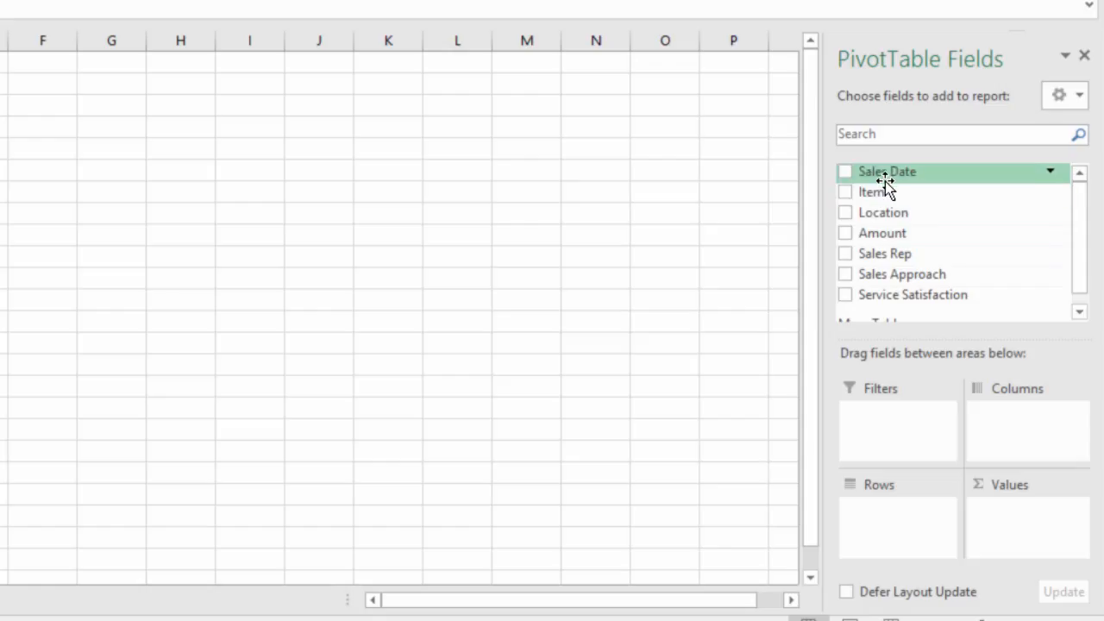
Add the Sales Rep field to the PivotTable rows and remove it again.
{"action": "left_click_drag", "start_coordinate": [881, 196], "coordinate": [936, 176]}
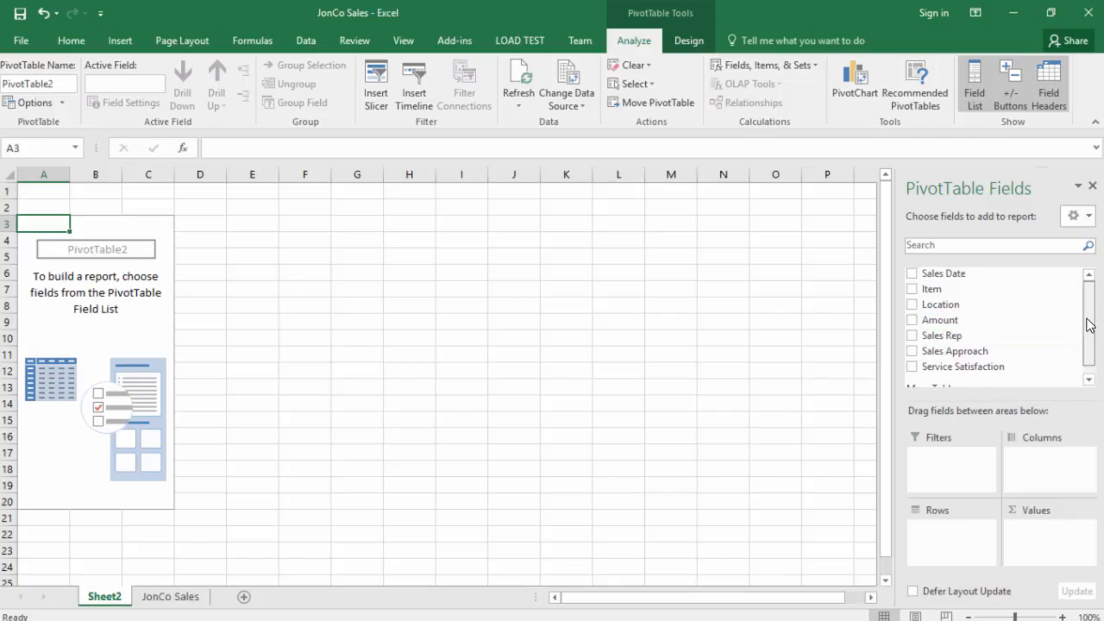
{"action": "left_click", "coordinate": [912, 338]}
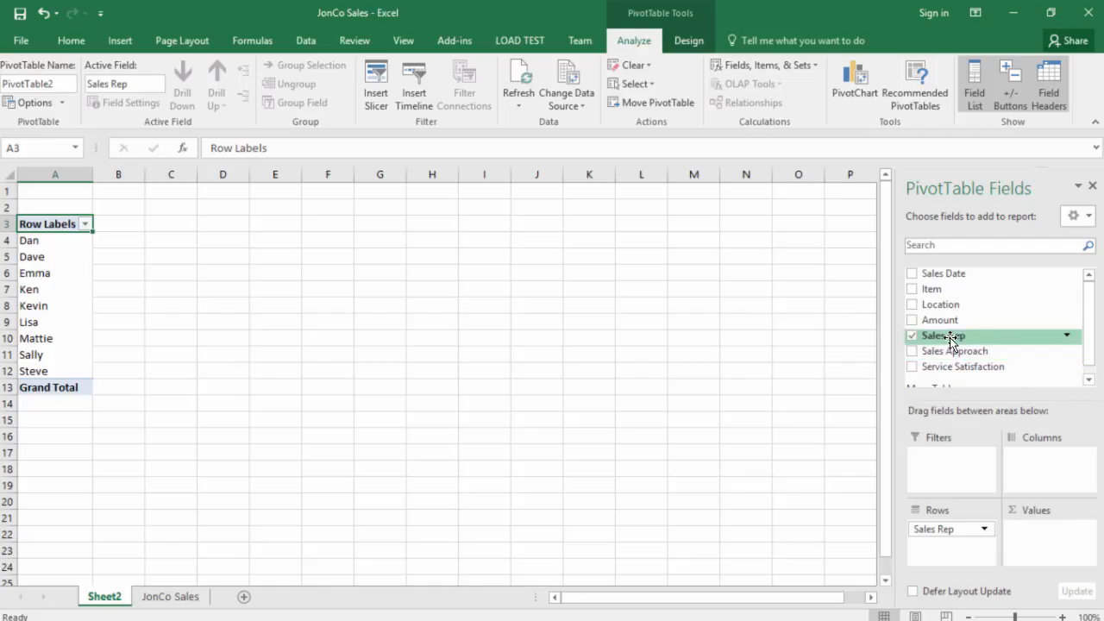
{"action": "mouse_move", "coordinate": [951, 339]}
{"action": "left_mouse_down"}
{"action": "mouse_move", "coordinate": [966, 382]}
{"action": "mouse_move", "coordinate": [975, 522]}
{"action": "mouse_move", "coordinate": [961, 532]}
{"action": "mouse_move", "coordinate": [959, 333]}
{"action": "mouse_move", "coordinate": [961, 345]}
{"action": "left_mouse_up"}
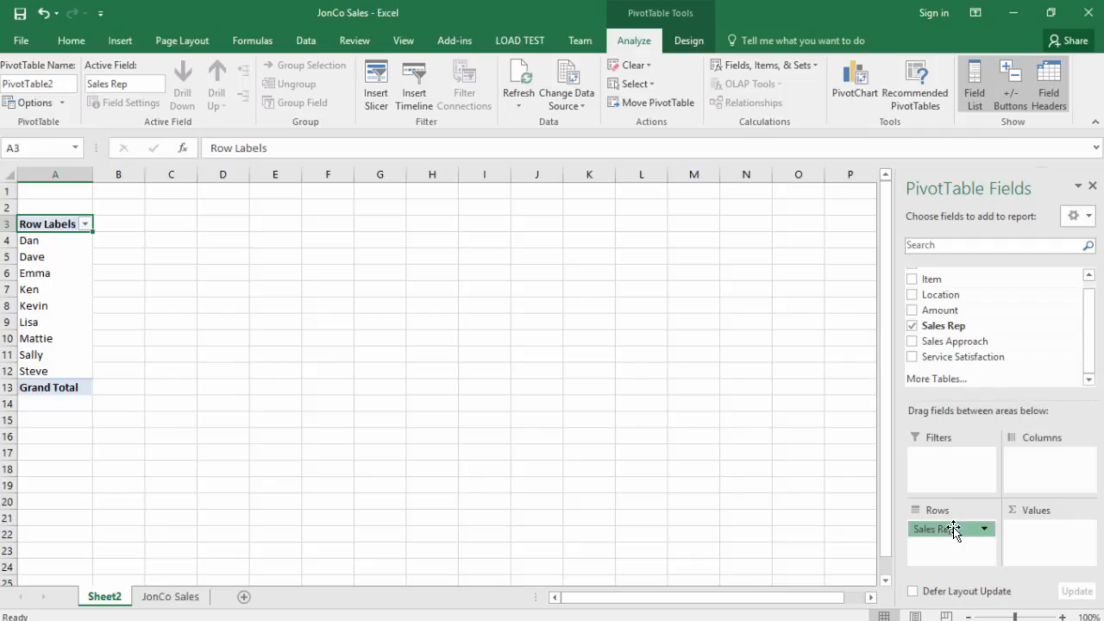
{"action": "left_click_drag", "start_coordinate": [953, 526], "coordinate": [841, 470]}
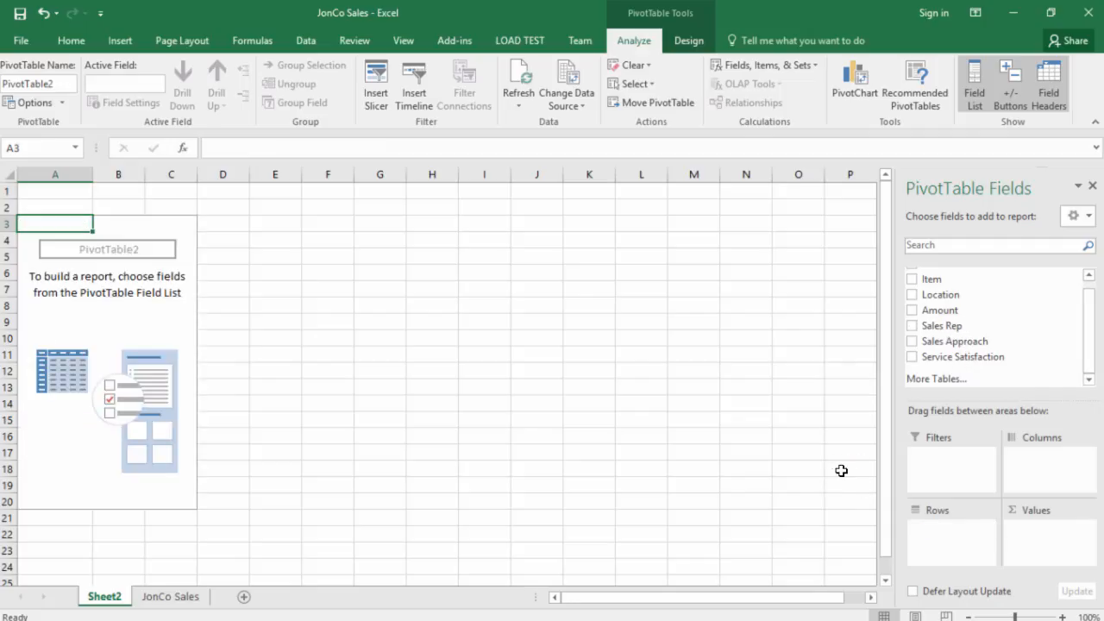
{"action": "scroll", "coordinate": [1091, 319], "scroll_direction": "up", "scroll_amount": 1}
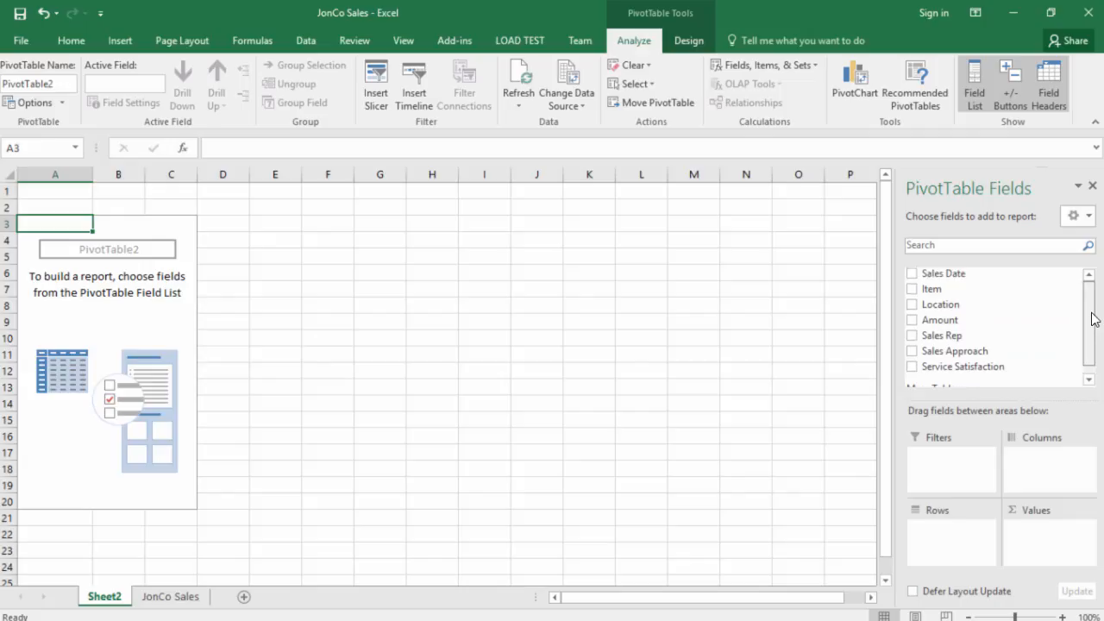
Add Location to the PivotTable rows and nest Sales Rep beneath it.
{"action": "left_click_drag", "start_coordinate": [961, 307], "coordinate": [948, 534]}
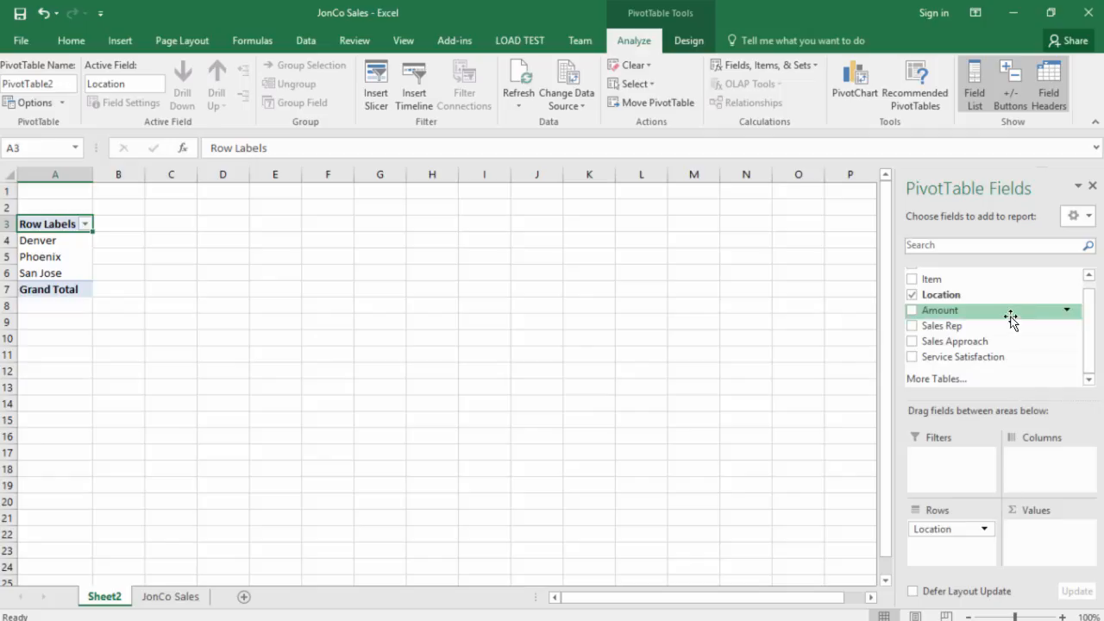
{"action": "left_click_drag", "start_coordinate": [956, 330], "coordinate": [958, 552]}
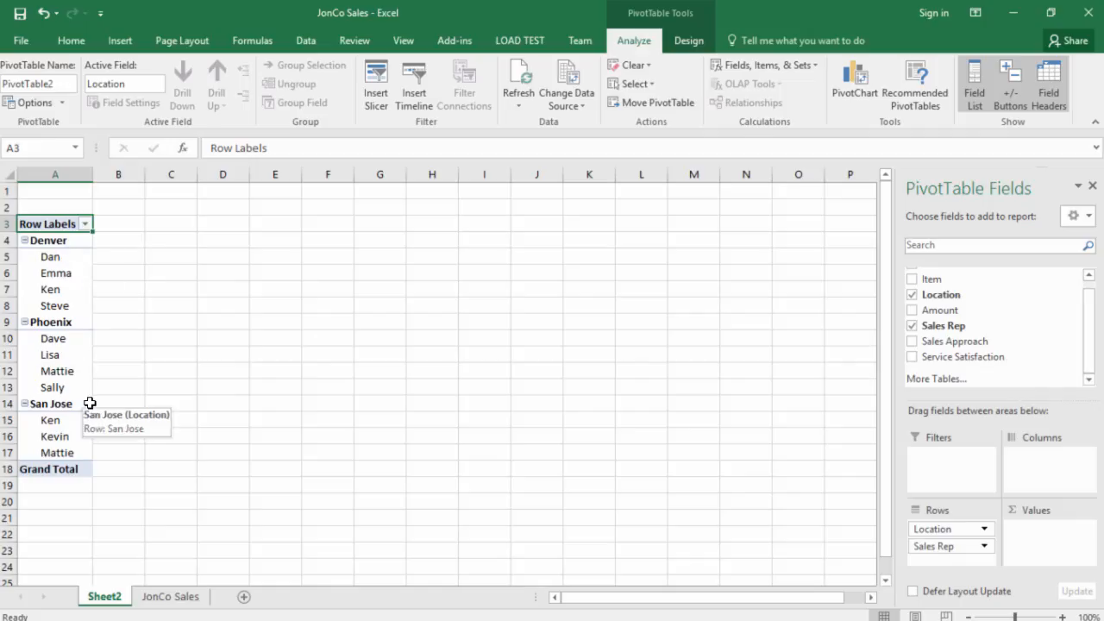
{"action": "left_click", "coordinate": [71, 422]}
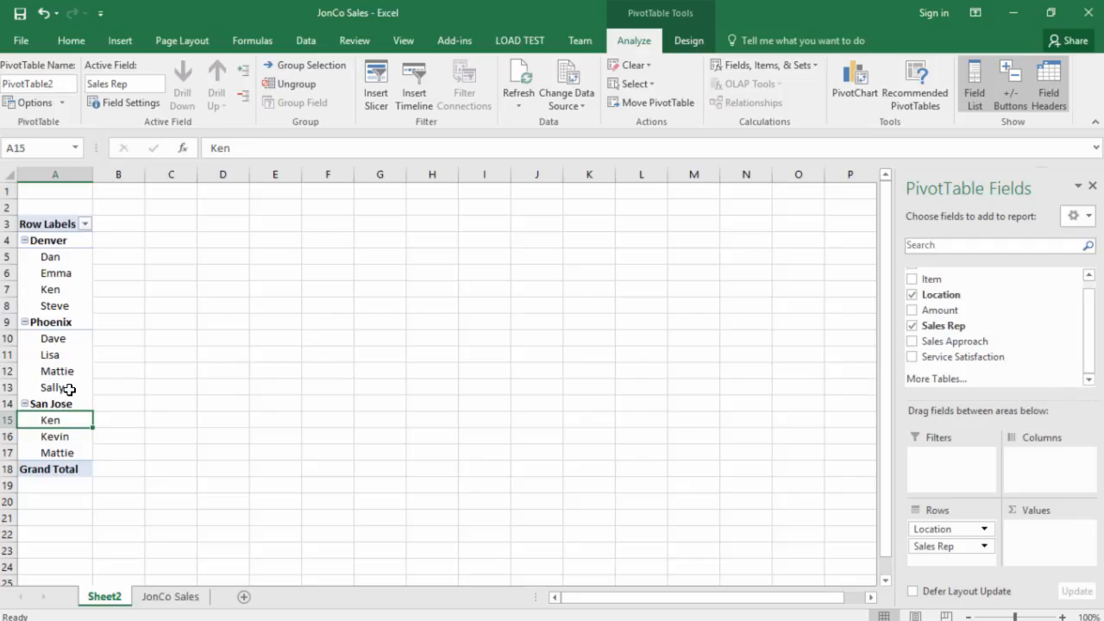
{"action": "left_click", "coordinate": [68, 291]}
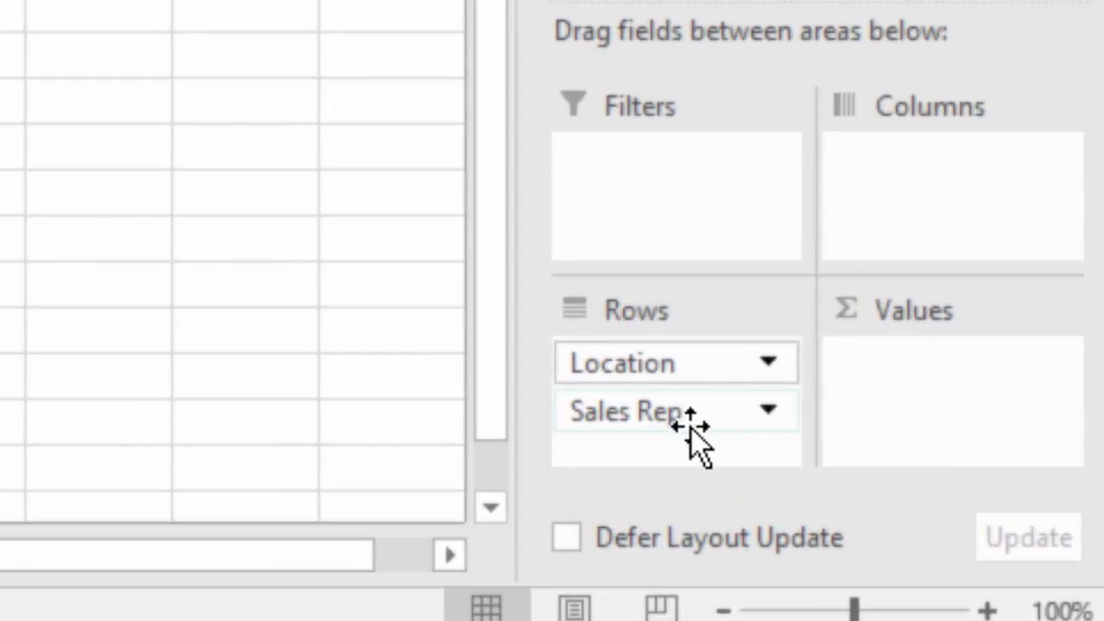
Move the Sales Rep field above Location in the PivotTable rows.
{"action": "left_click", "coordinate": [698, 419]}
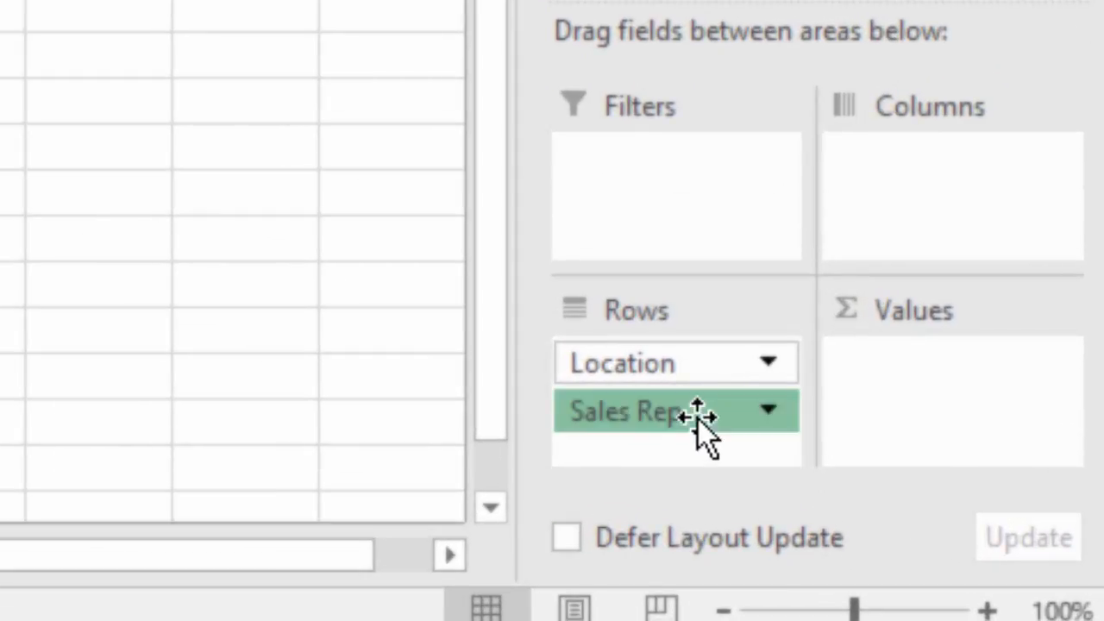
{"action": "left_click_drag", "start_coordinate": [697, 419], "coordinate": [701, 356]}
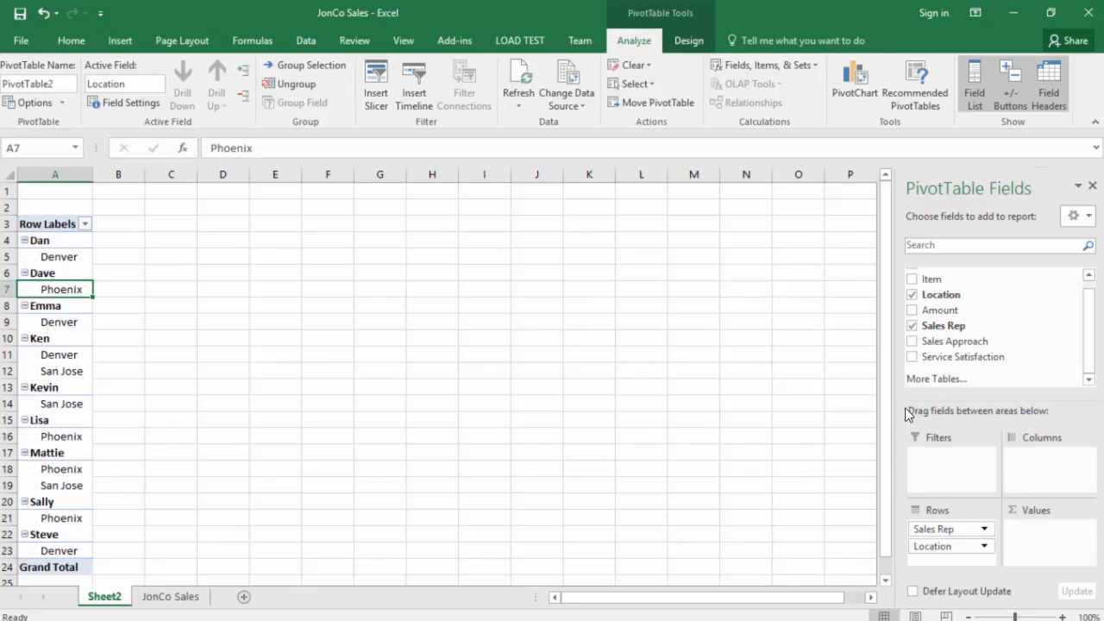
Remove Sales Rep from the PivotTable rows and add the Sales Date field to the columns.
{"action": "left_click_drag", "start_coordinate": [964, 529], "coordinate": [973, 381]}
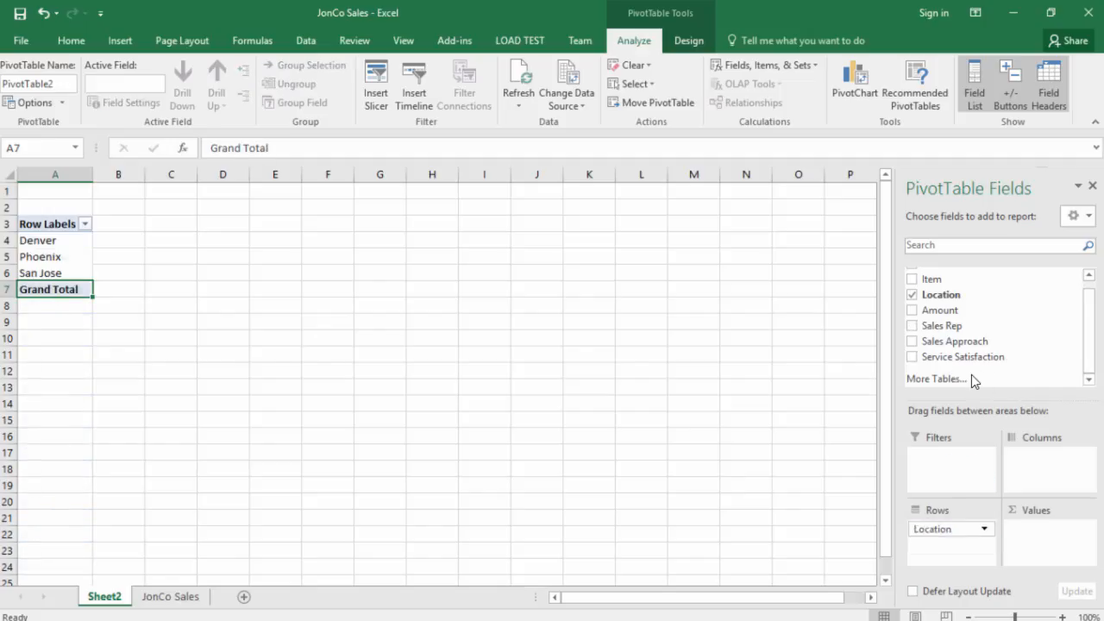
{"action": "left_click_drag", "start_coordinate": [1091, 337], "coordinate": [1086, 310]}
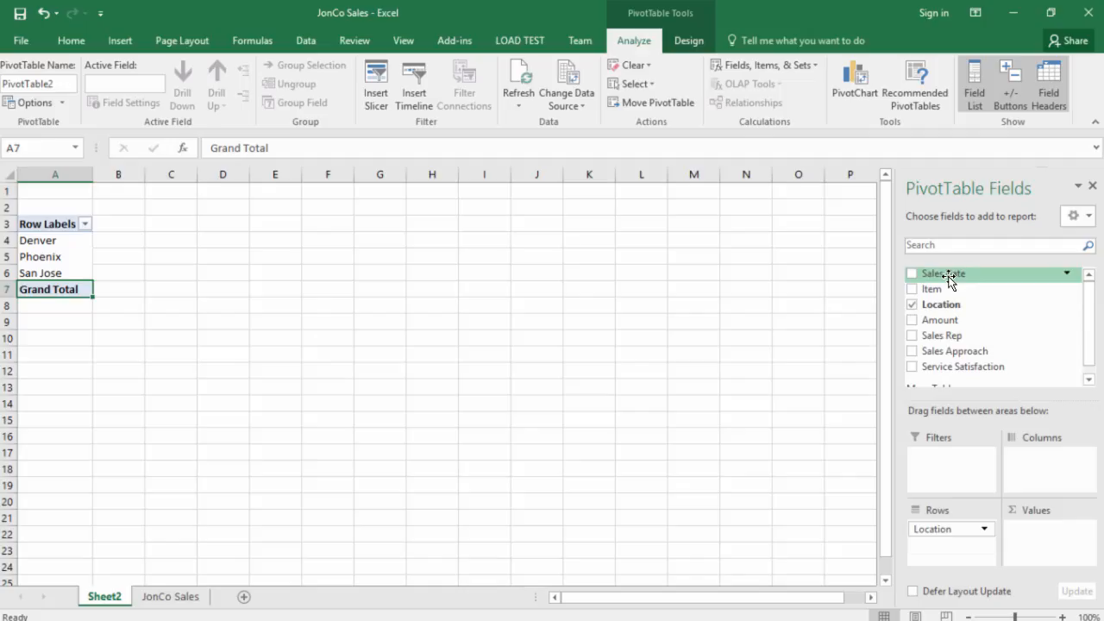
{"action": "left_click_drag", "start_coordinate": [949, 278], "coordinate": [1043, 475]}
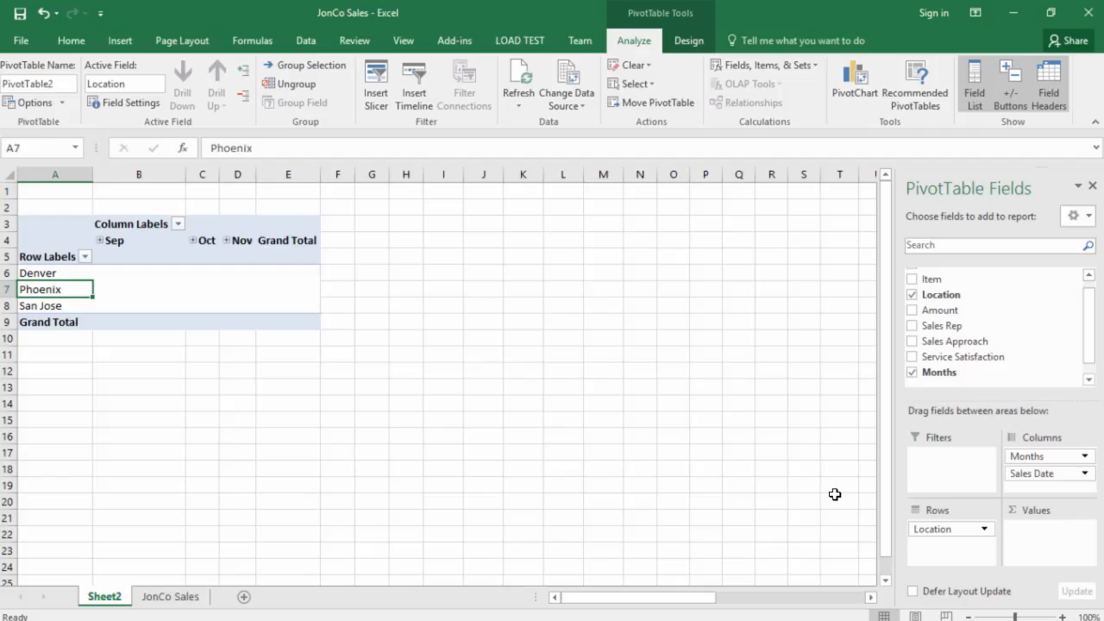
Remove the Months field from the PivotTable columns and group the Sales Date labels by Months only, without Days.
{"action": "left_click_drag", "start_coordinate": [1049, 449], "coordinate": [1052, 454]}
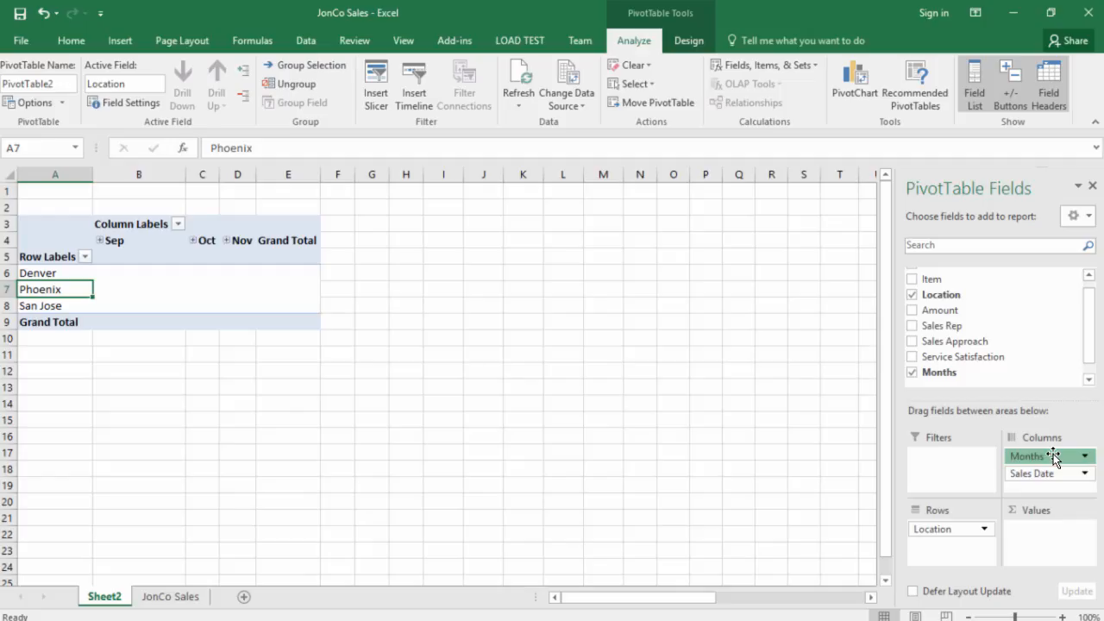
{"action": "left_click_drag", "start_coordinate": [1053, 454], "coordinate": [1034, 363]}
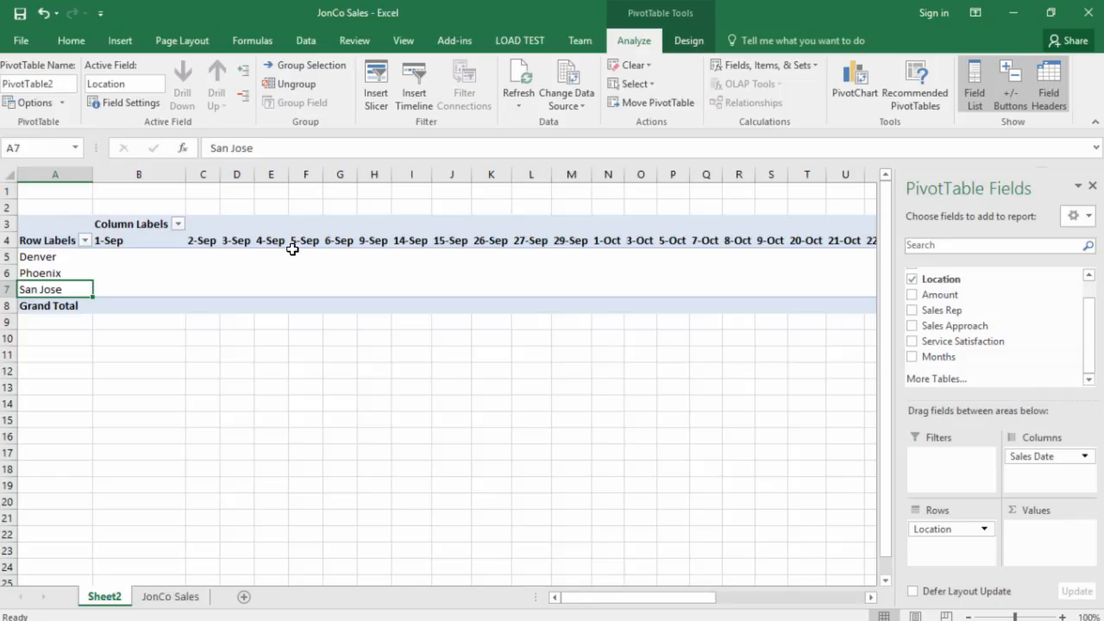
{"action": "right_click", "coordinate": [149, 240]}
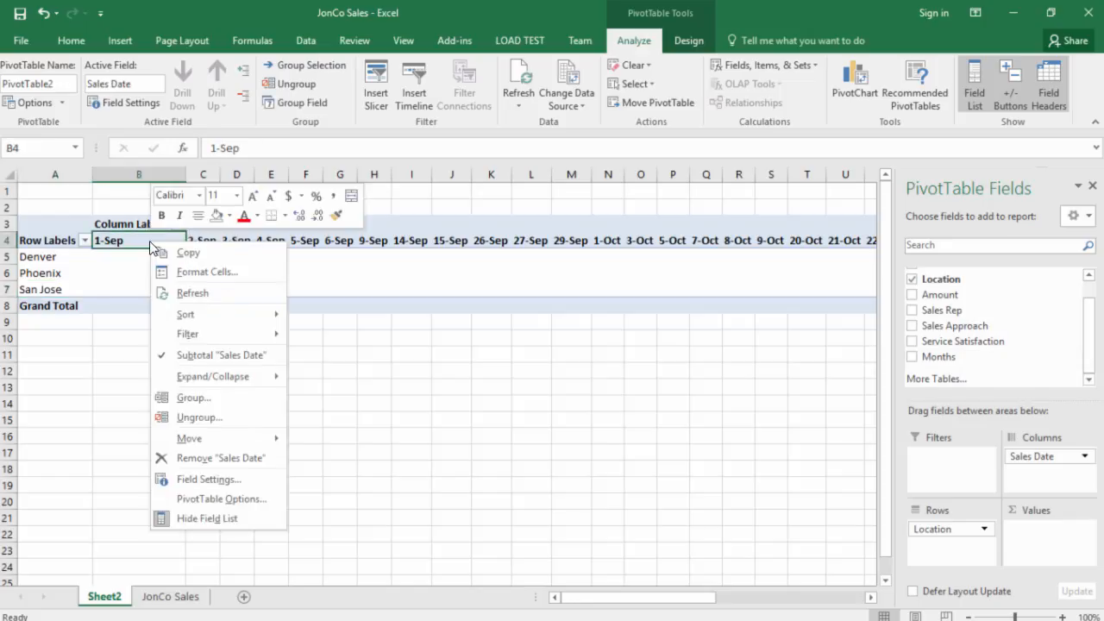
{"action": "left_click", "coordinate": [184, 399]}
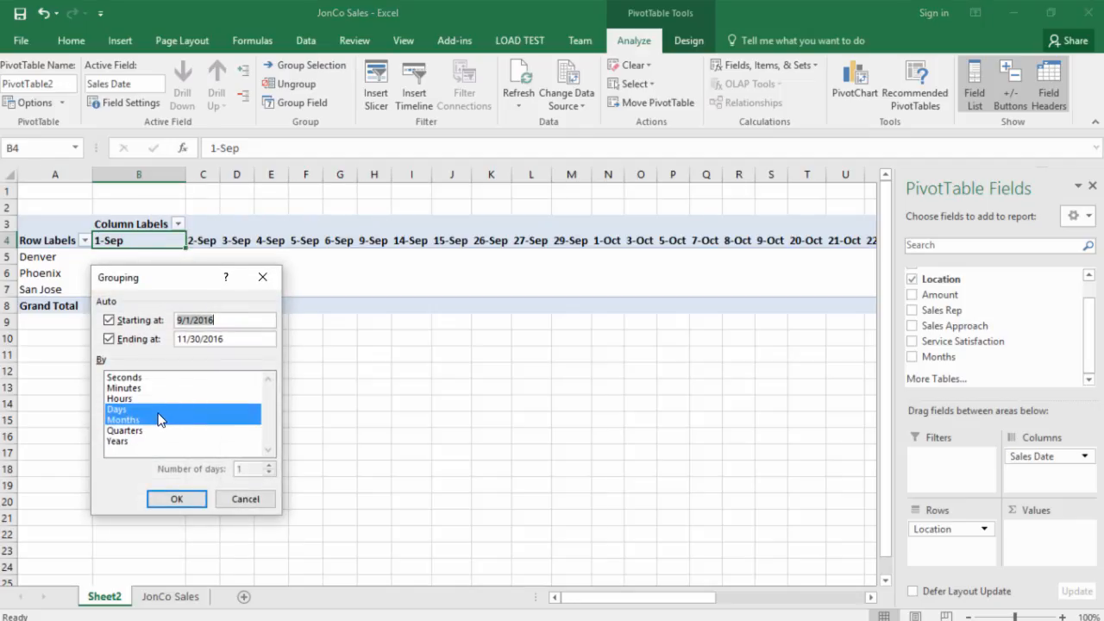
{"action": "left_click", "coordinate": [156, 409]}
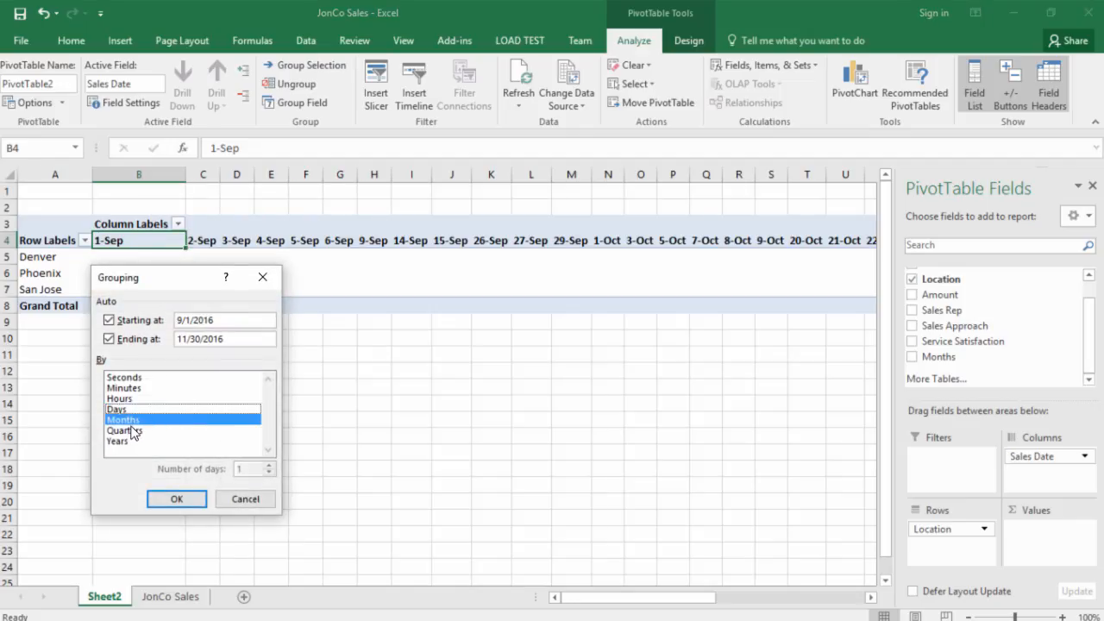
{"action": "left_click", "coordinate": [174, 500]}
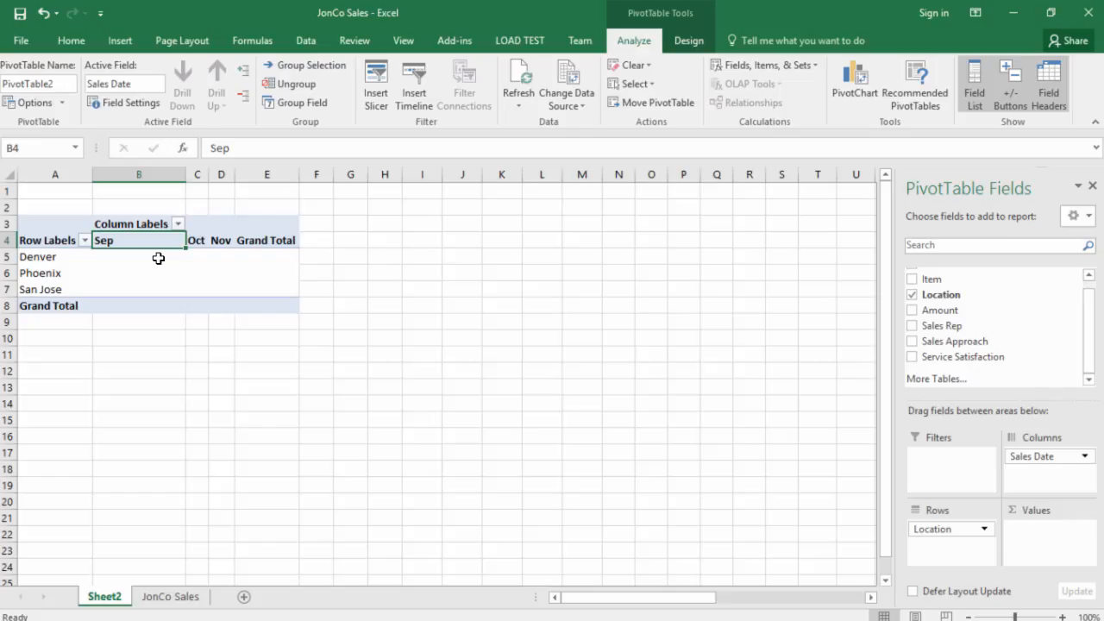
Undo the Sales Date regrouping and the removal of the Months field.
{"action": "key", "text": "ctrl+z"}
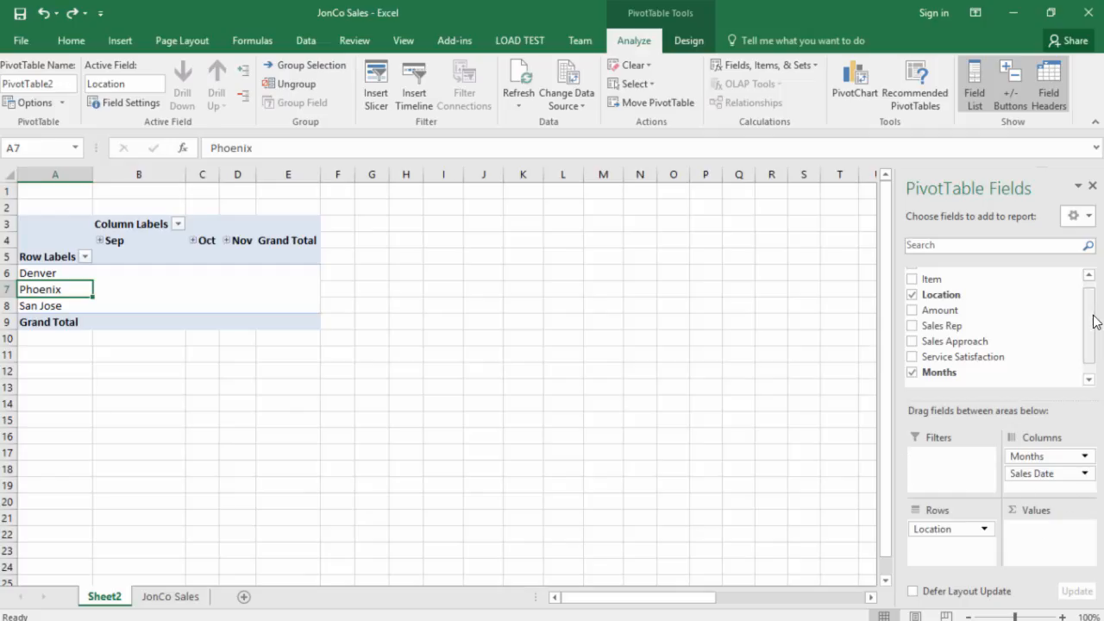
Add the Amount field to the PivotTable values to sum sales for each location and month.
{"action": "scroll", "coordinate": [1091, 319], "scroll_direction": "up", "scroll_amount": 1}
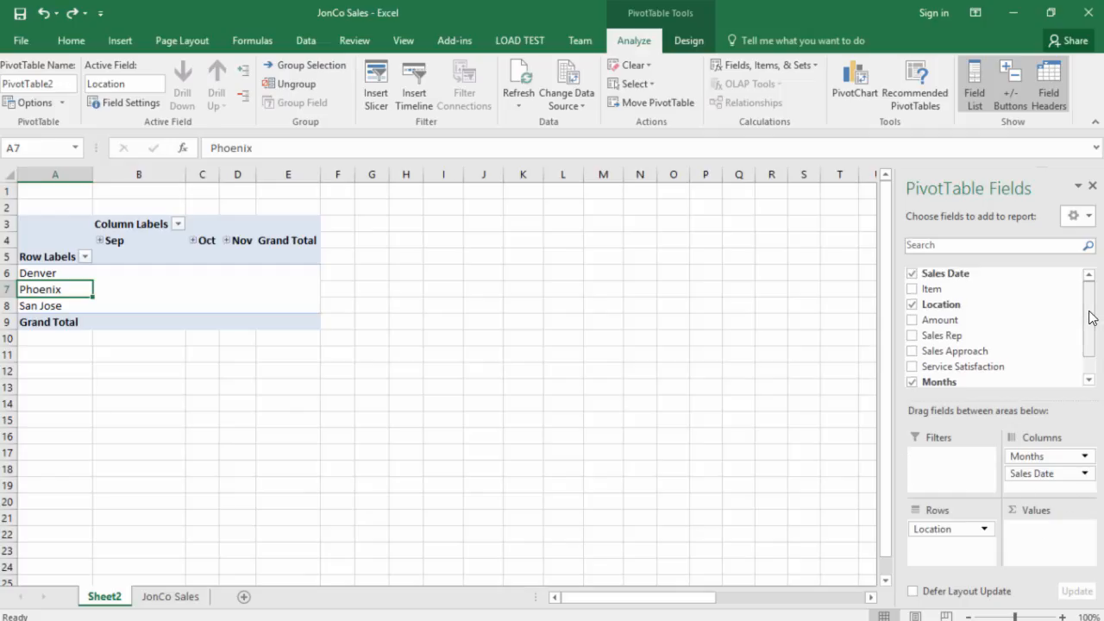
{"action": "left_click_drag", "start_coordinate": [939, 319], "coordinate": [1037, 532]}
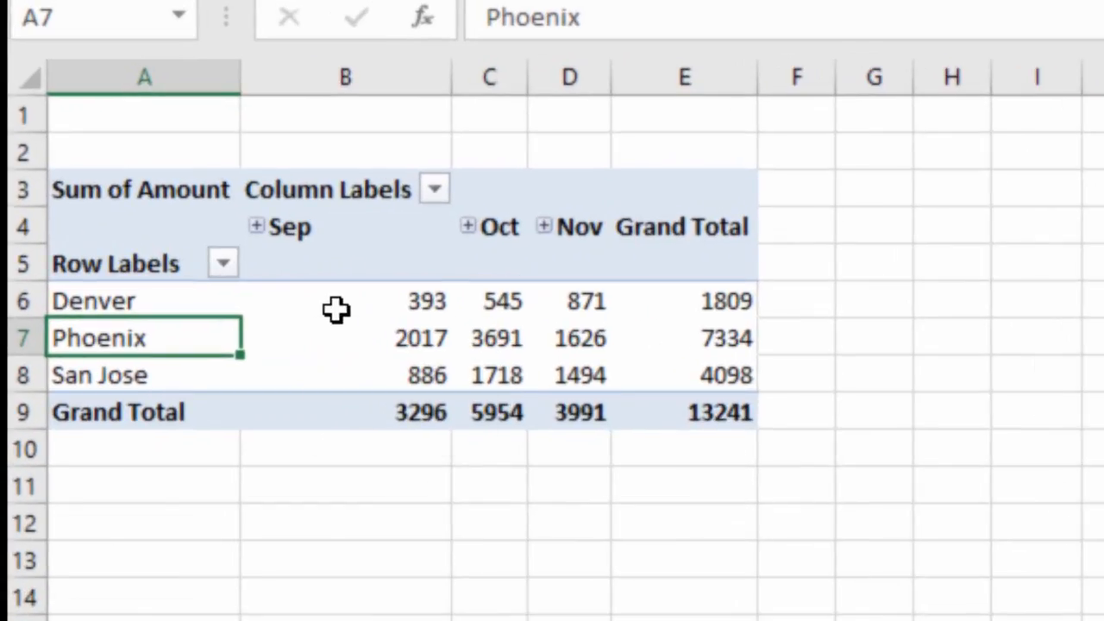
{"action": "mouse_move", "coordinate": [336, 309]}
{"action": "mouse_move", "coordinate": [304, 226]}
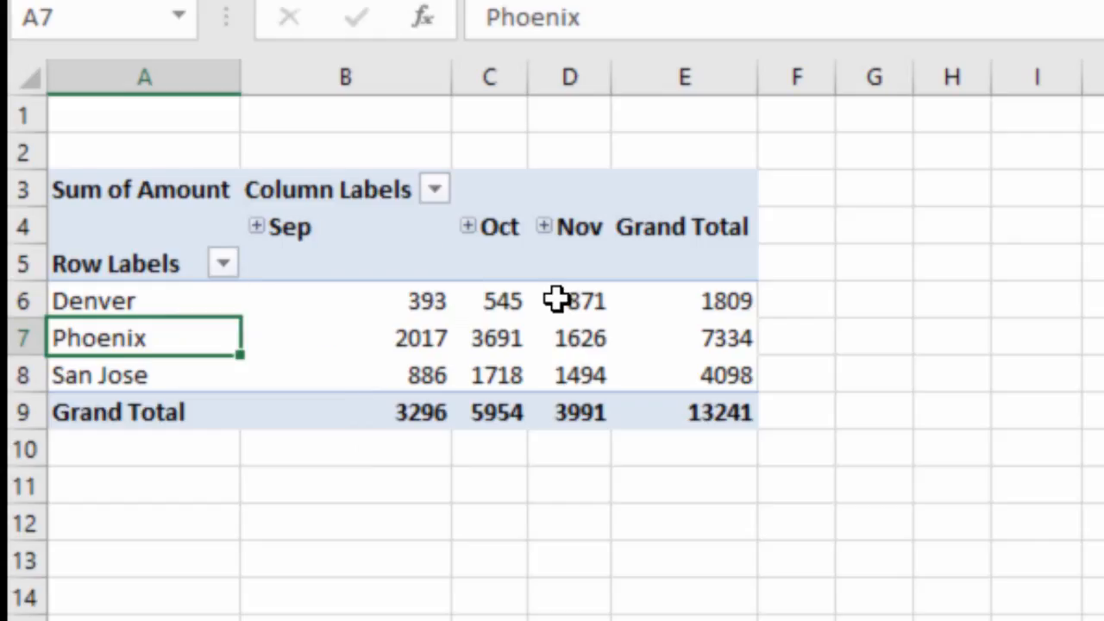
{"action": "mouse_move", "coordinate": [429, 321]}
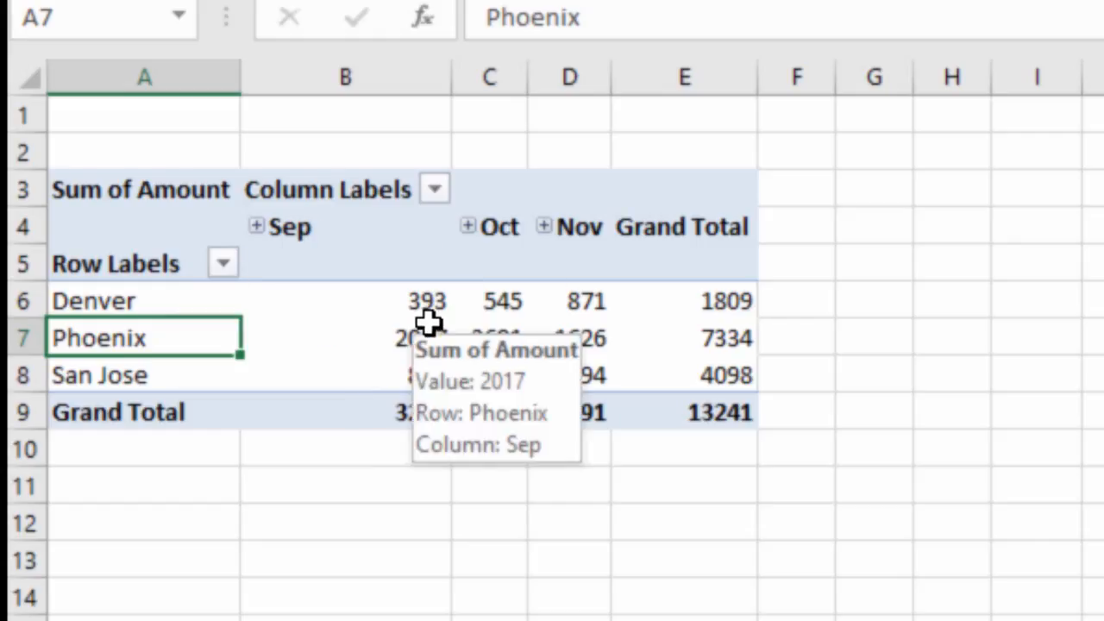
{"action": "mouse_move", "coordinate": [466, 316]}
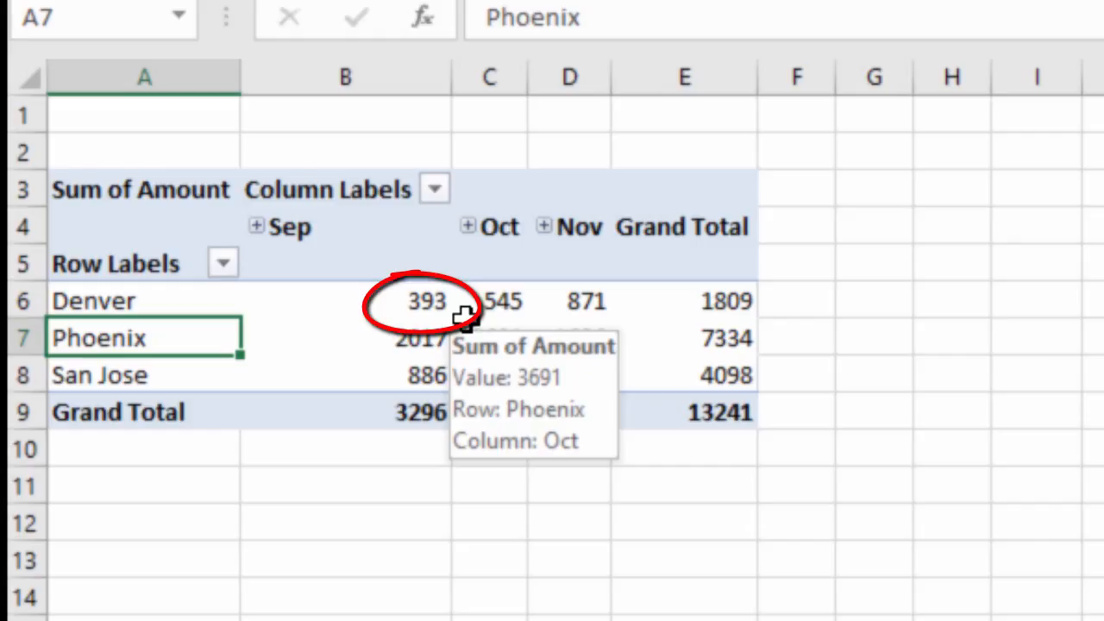